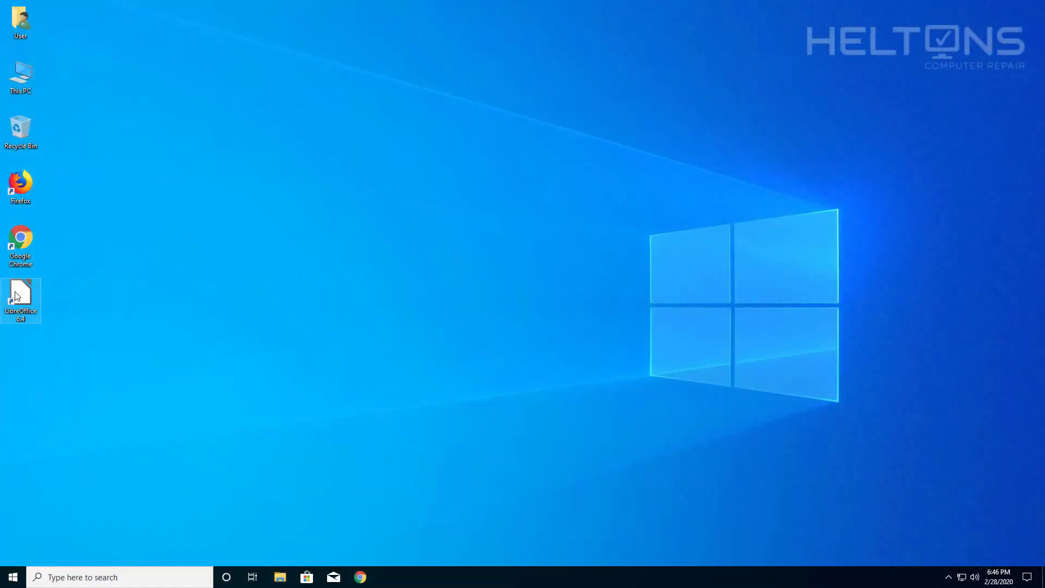
Step: Start a new Writer document and pick Word 2007–365 (*.docx) as its Save As file type
{"action": "double_click", "coordinate": [16, 296]}
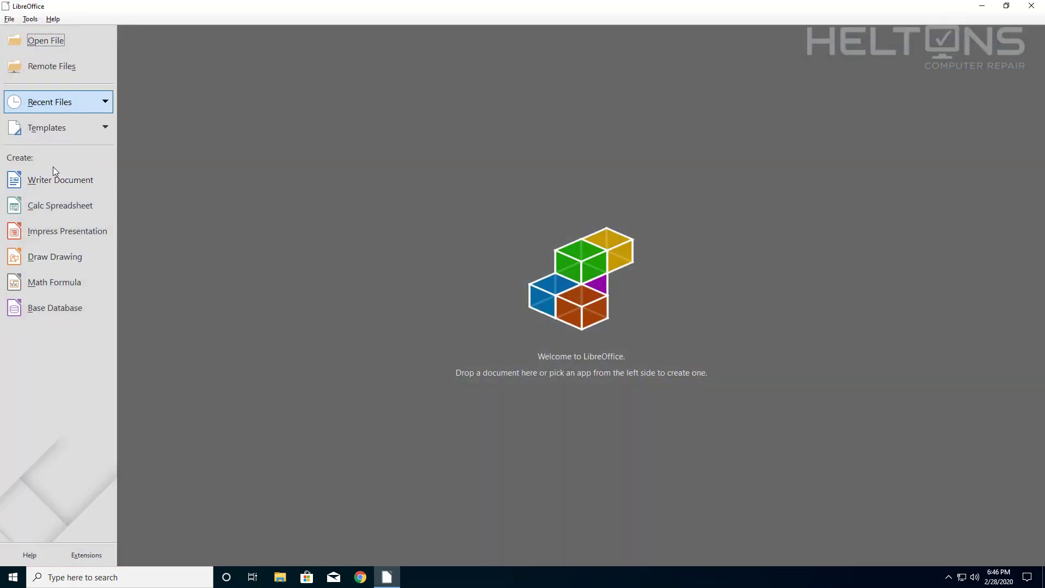
{"action": "left_click", "coordinate": [58, 182]}
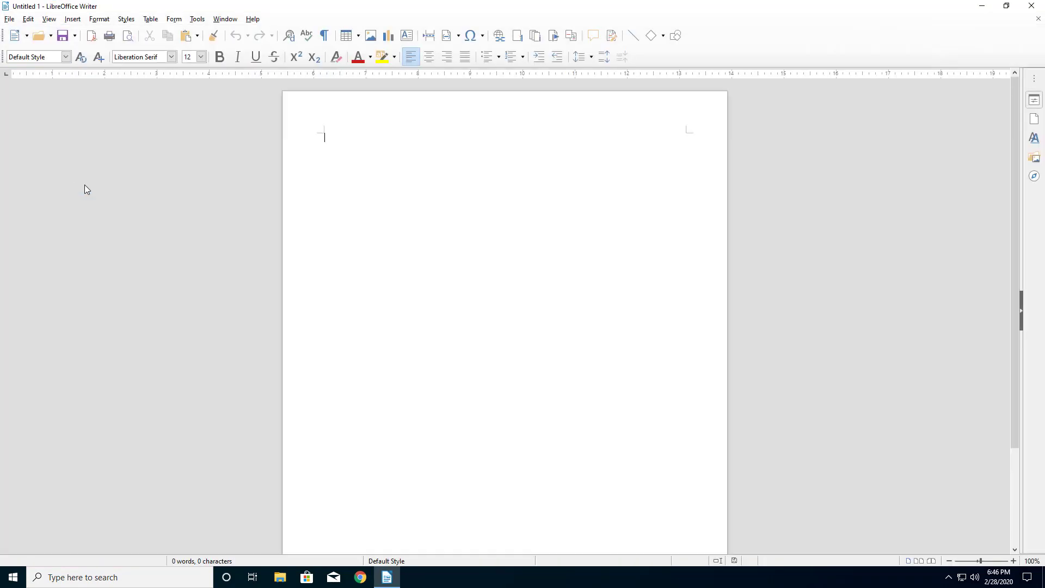
{"action": "left_click", "coordinate": [9, 19]}
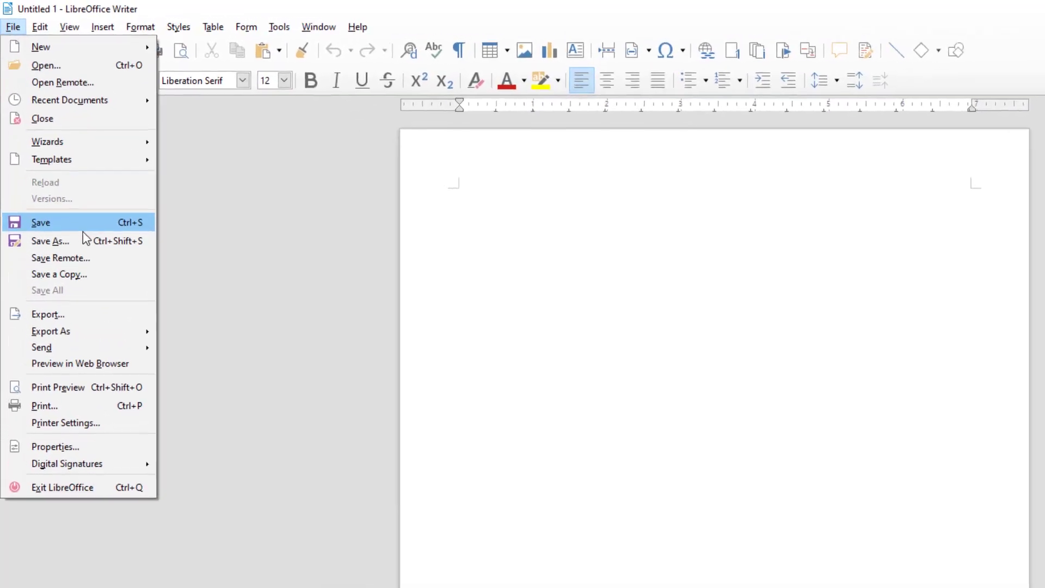
{"action": "left_click", "coordinate": [80, 240]}
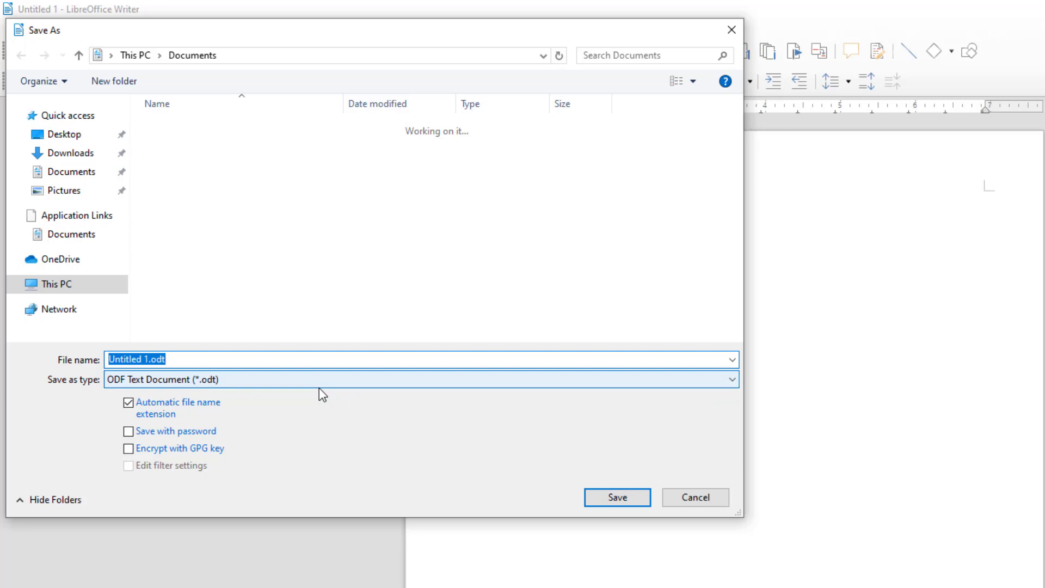
{"action": "left_click", "coordinate": [533, 379]}
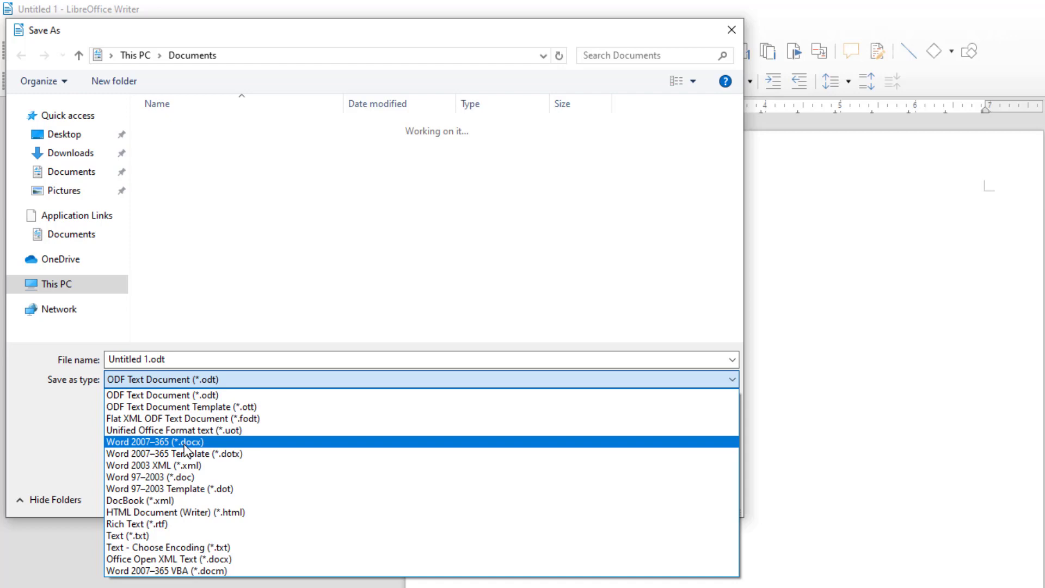
{"action": "left_click", "coordinate": [189, 444]}
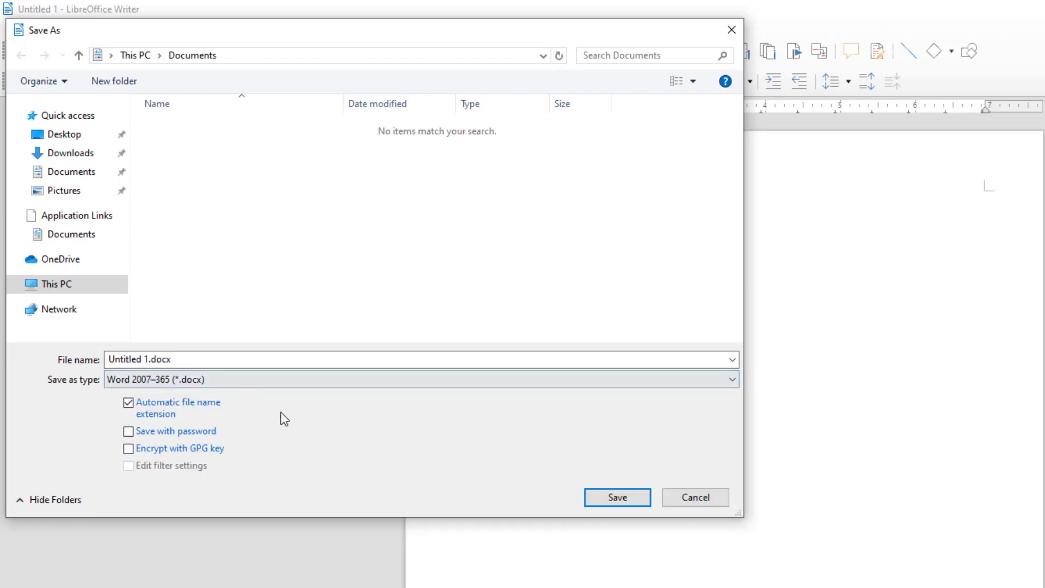
Step: Cancel saving and set Options > Load/Save > General Always save as to Word 2007–365 (*.docx)
{"action": "left_click", "coordinate": [691, 499]}
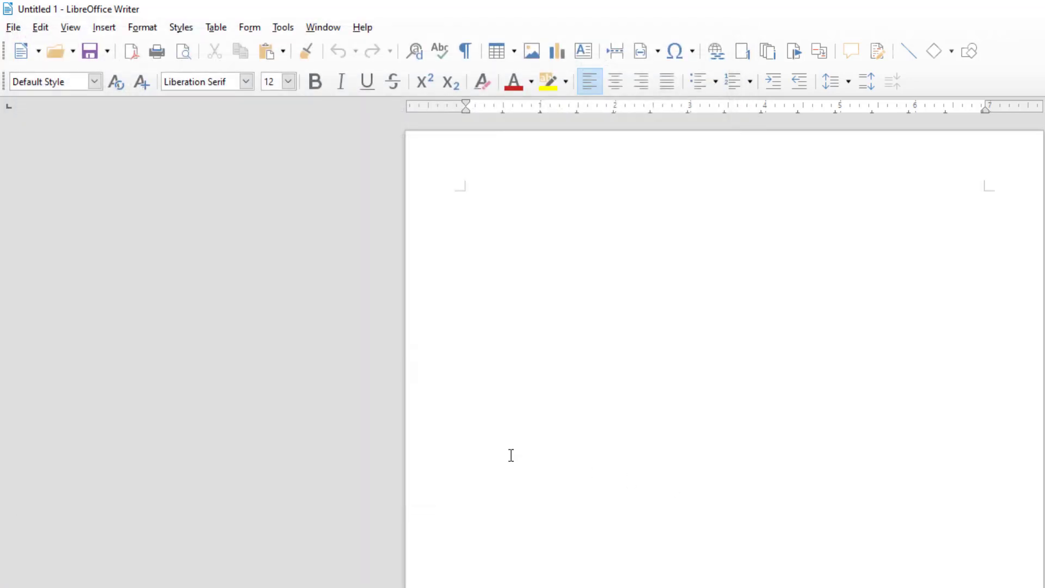
{"action": "left_click", "coordinate": [282, 28]}
{"action": "left_click", "coordinate": [351, 464]}
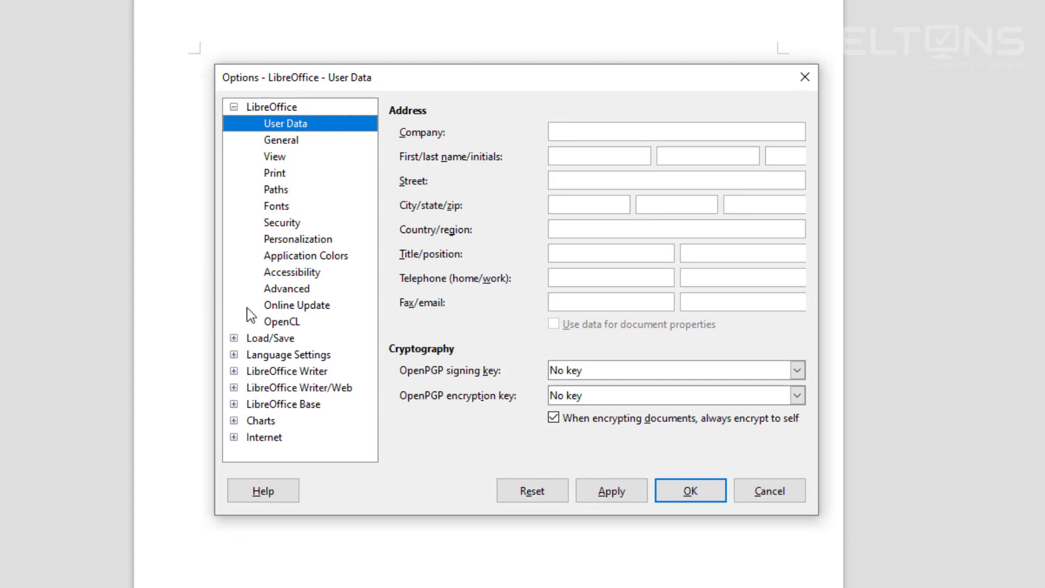
{"action": "left_click", "coordinate": [269, 340]}
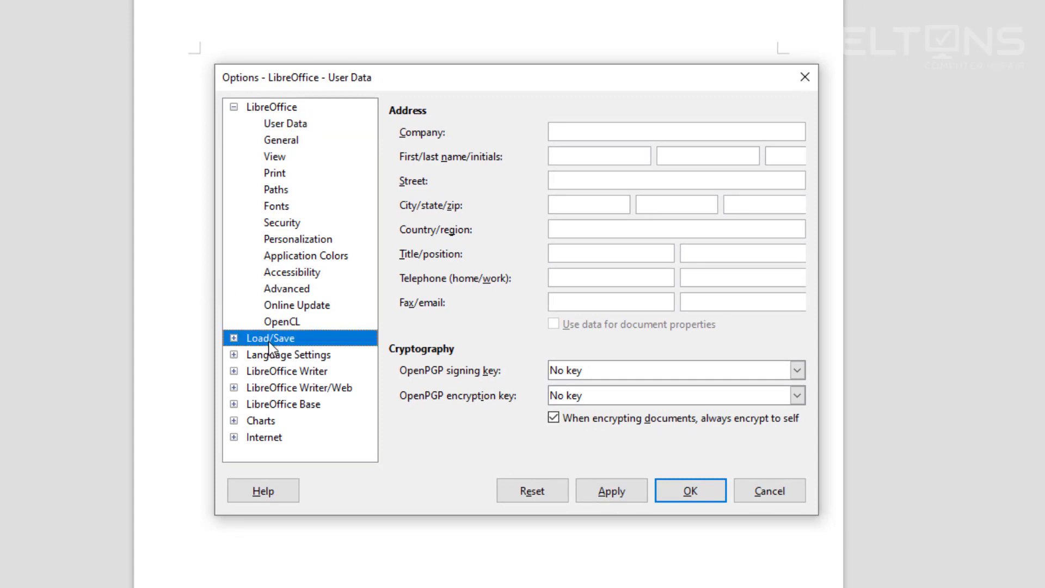
{"action": "left_click", "coordinate": [234, 338]}
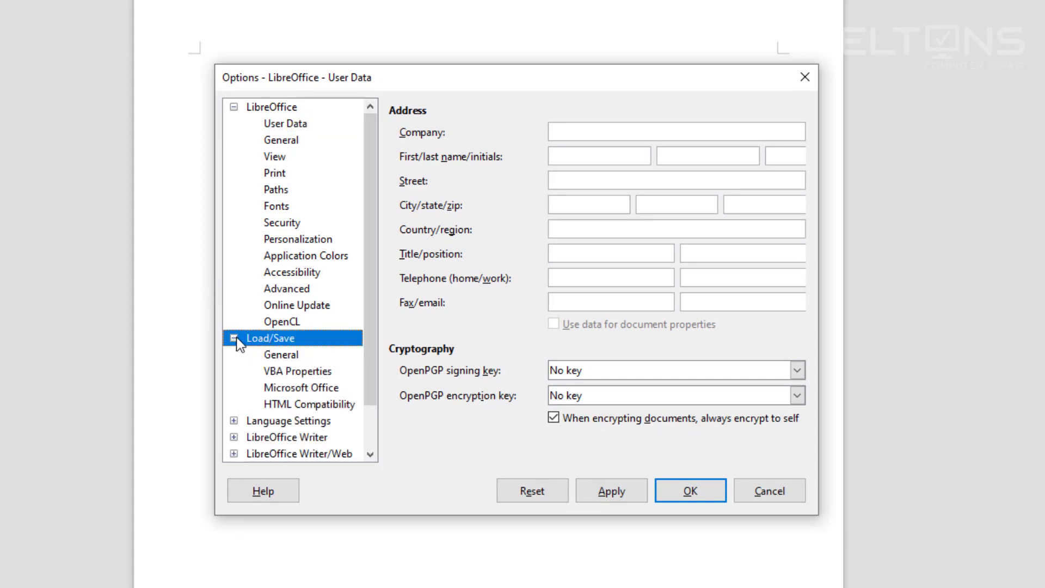
{"action": "left_click", "coordinate": [277, 355]}
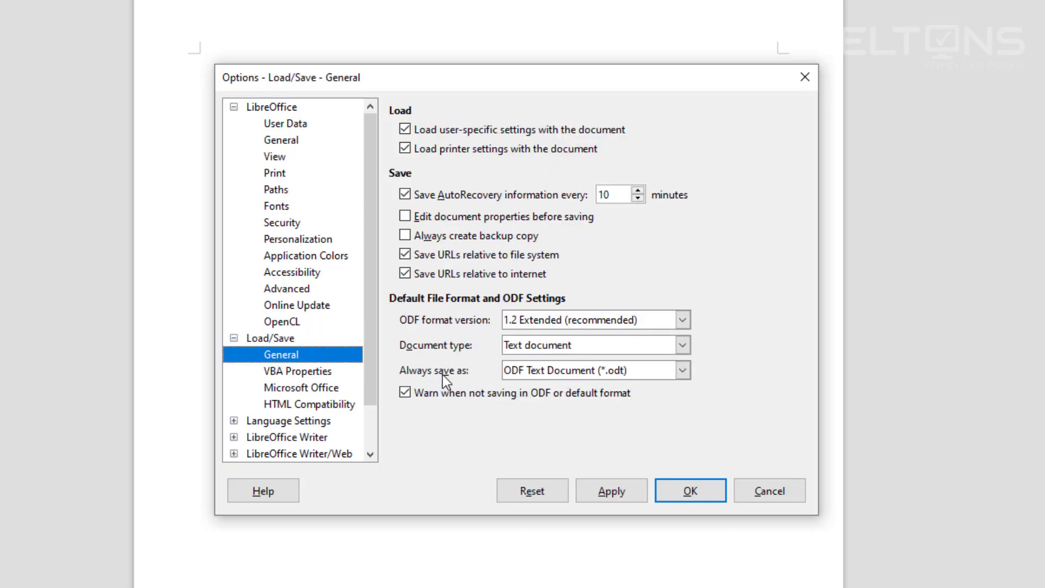
{"action": "left_click", "coordinate": [547, 371]}
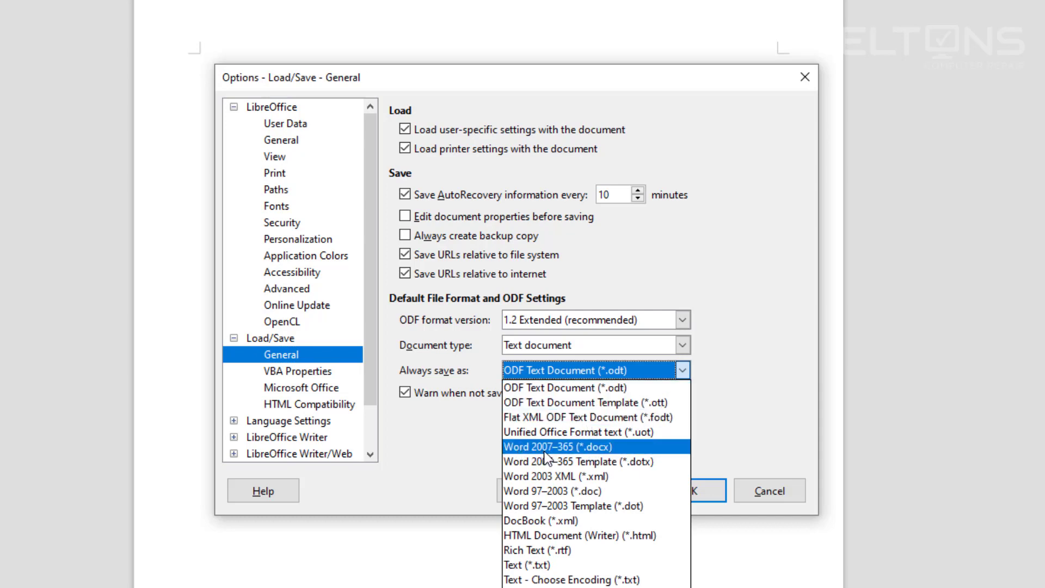
{"action": "left_click", "coordinate": [572, 453]}
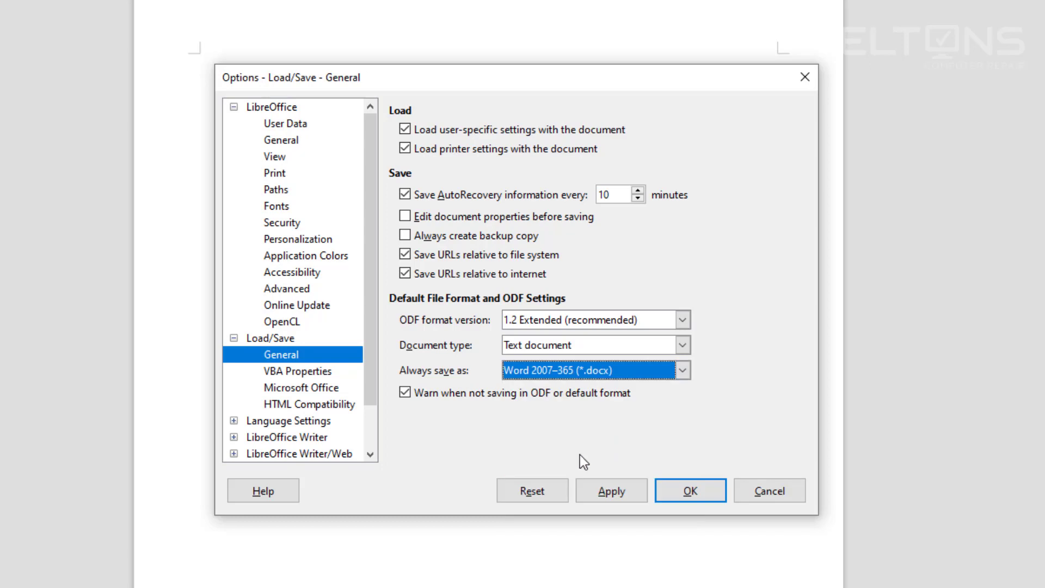
Step: Apply the docx default, then set spreadsheets to always save as Excel 2007–365 (*.xlsx) and apply
{"action": "left_click", "coordinate": [612, 491]}
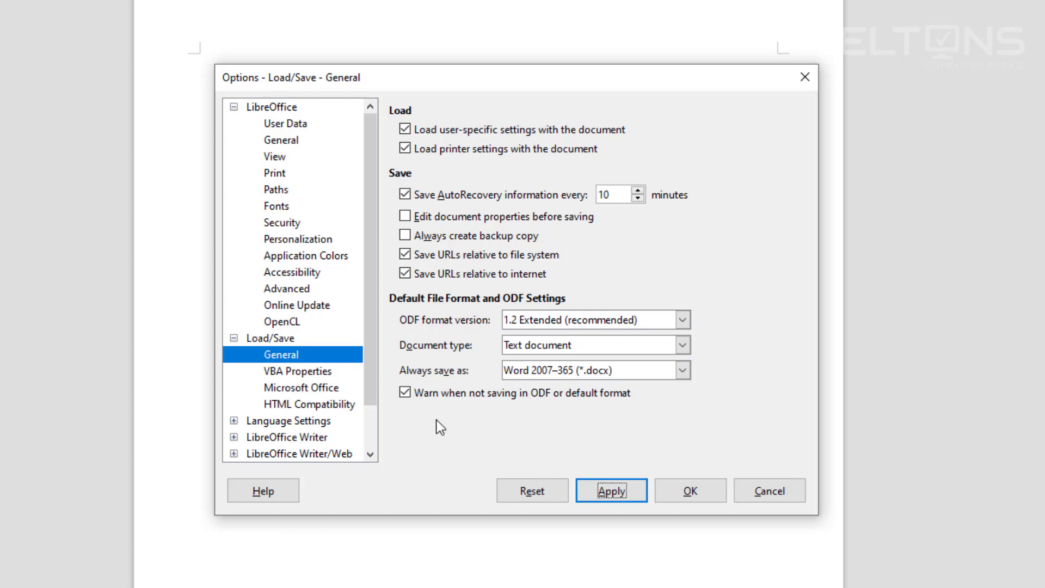
{"action": "left_click", "coordinate": [568, 351]}
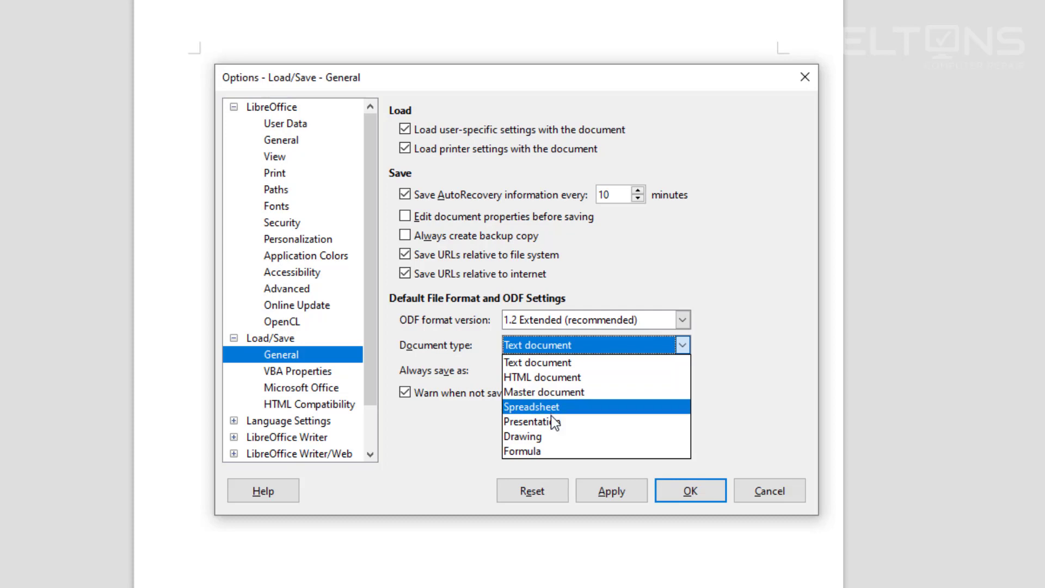
{"action": "left_click", "coordinate": [552, 409]}
{"action": "left_click", "coordinate": [559, 375]}
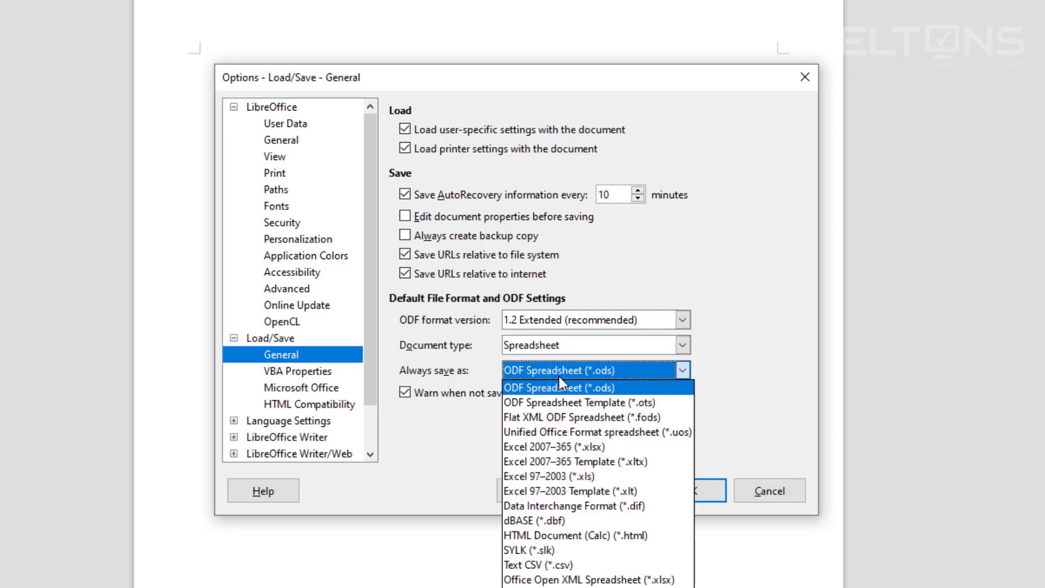
{"action": "left_click", "coordinate": [634, 453]}
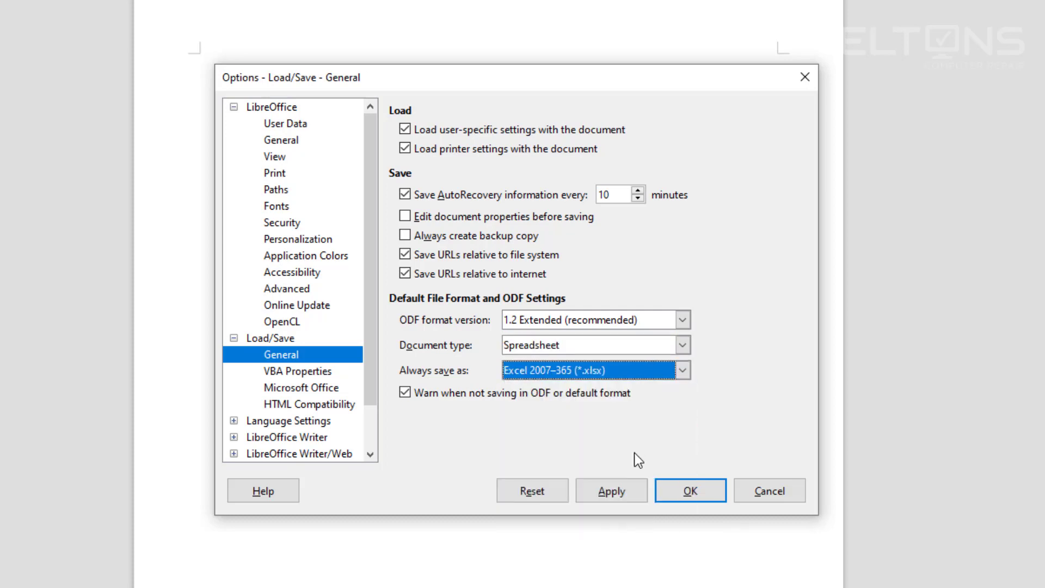
{"action": "left_click", "coordinate": [636, 491]}
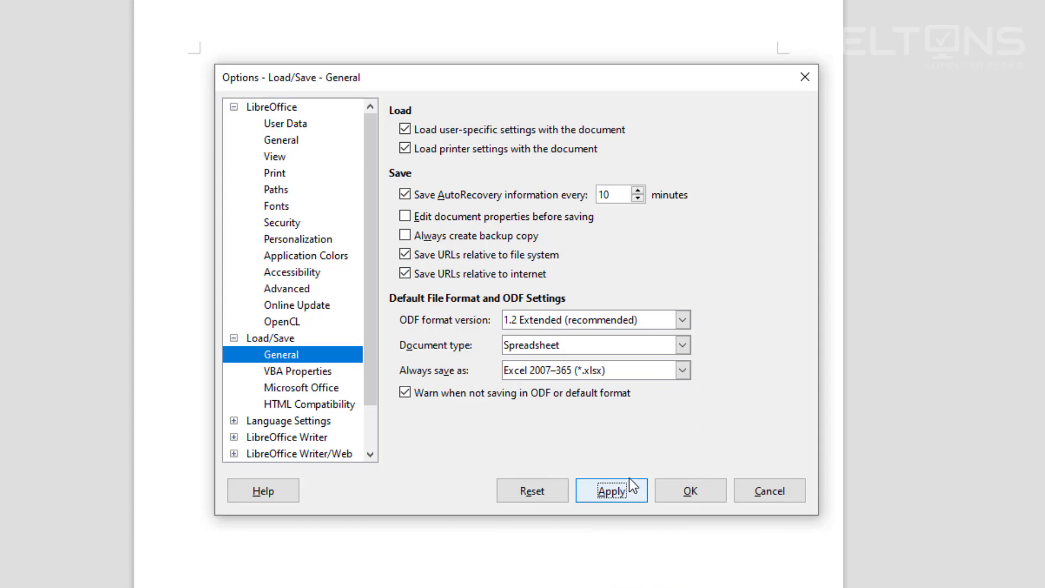
Step: Set presentations to always save as PowerPoint 2007–365 (*.pptx) and apply
{"action": "left_click", "coordinate": [648, 349]}
{"action": "left_click", "coordinate": [586, 423]}
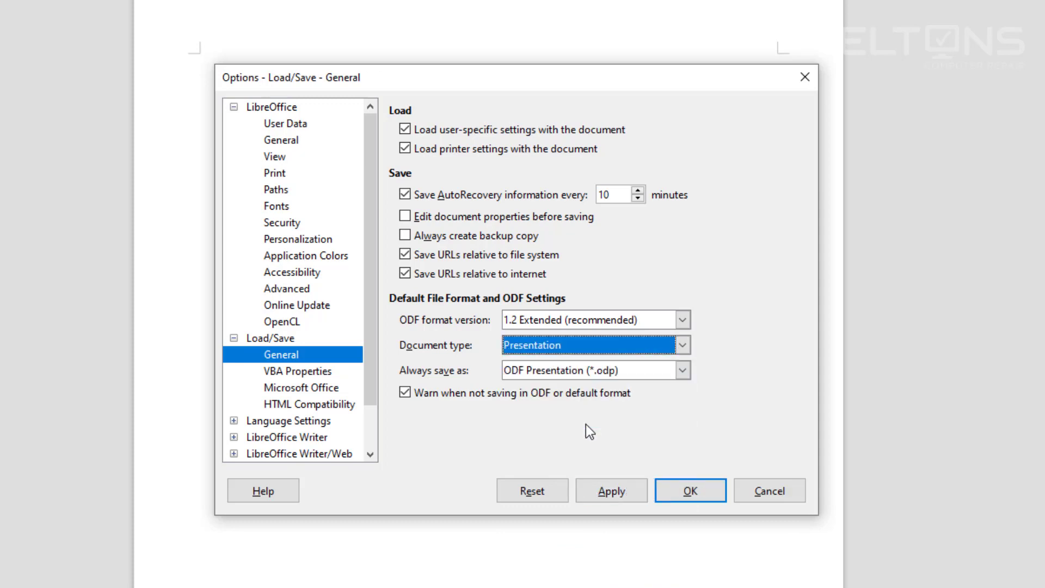
{"action": "left_click", "coordinate": [639, 376]}
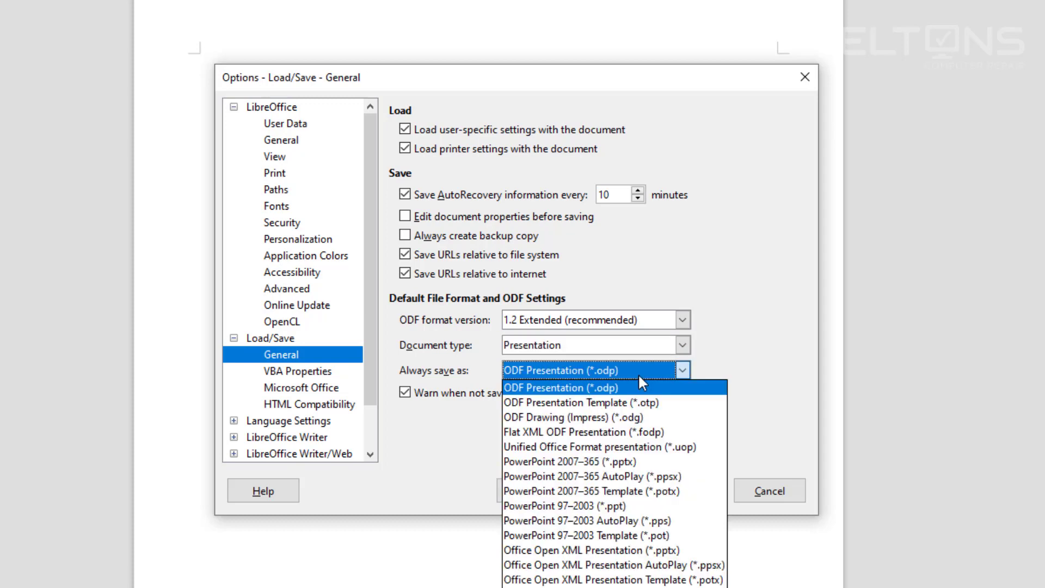
{"action": "left_click", "coordinate": [594, 463]}
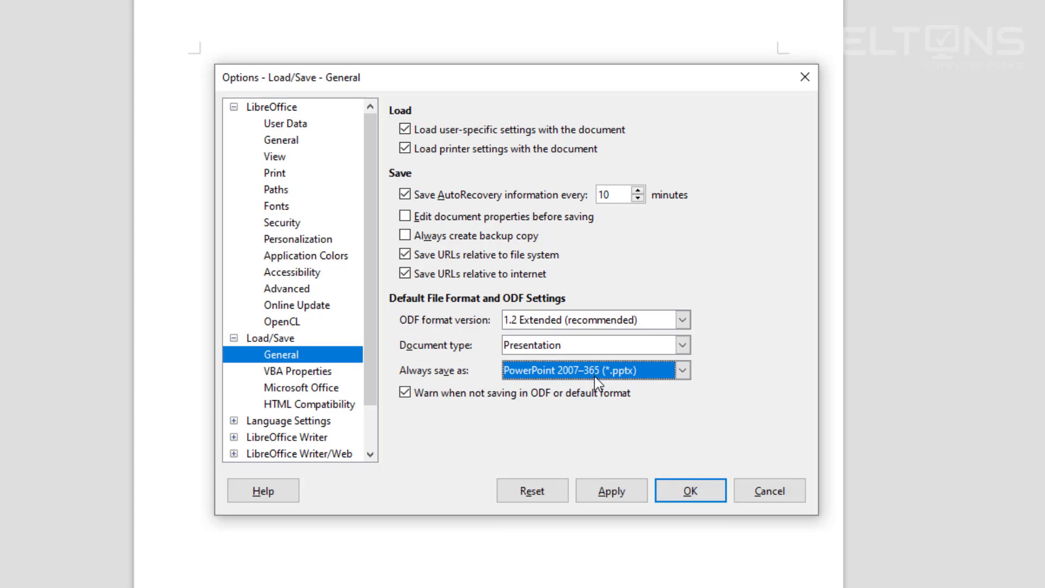
{"action": "left_click", "coordinate": [620, 492]}
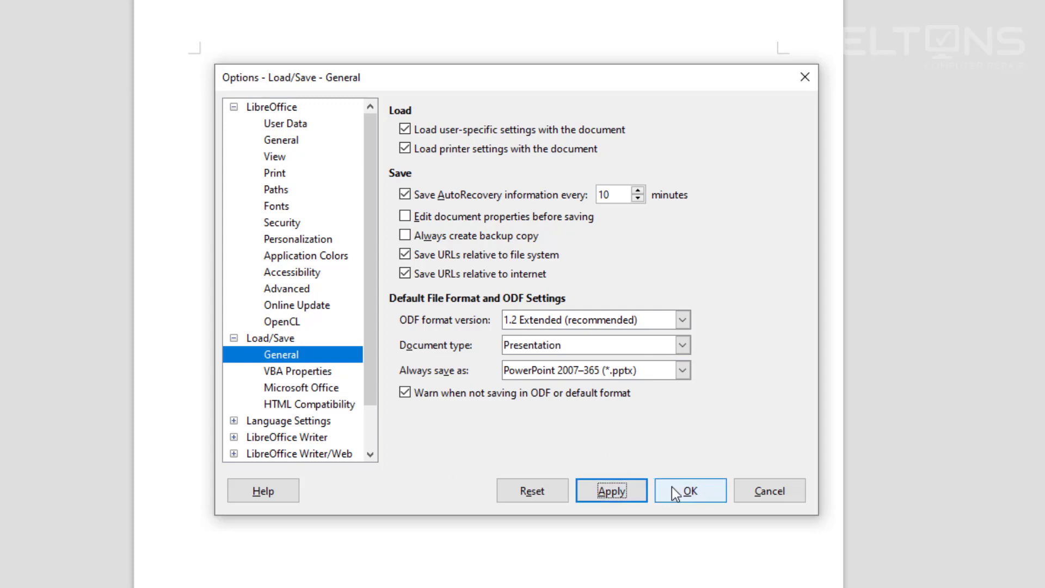
Step: Review the Always save as formats for the Text document, Spreadsheet and Presentation document types
{"action": "left_click", "coordinate": [660, 373]}
{"action": "left_click", "coordinate": [733, 358]}
{"action": "left_click", "coordinate": [669, 344]}
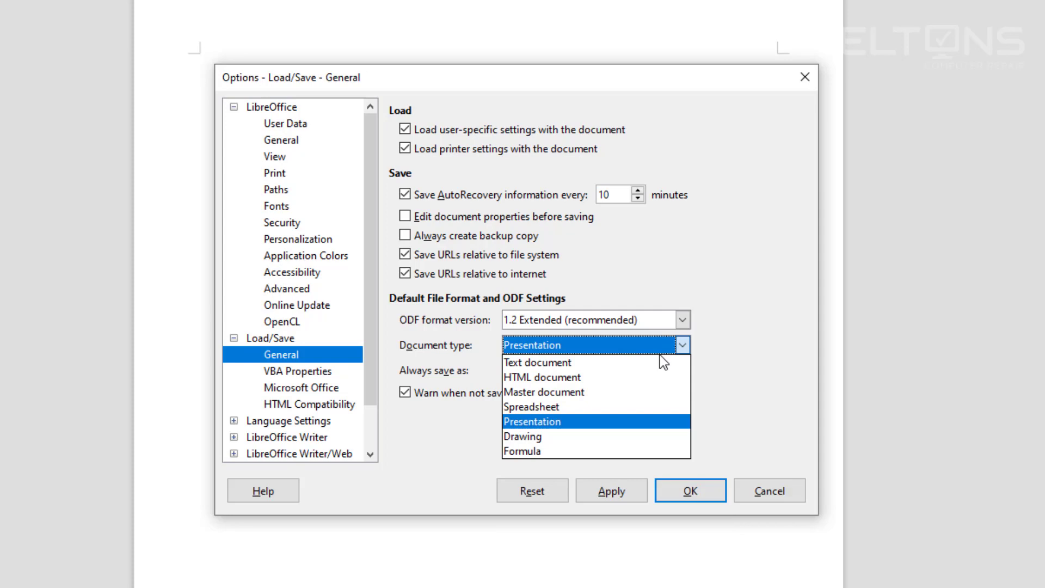
{"action": "left_click", "coordinate": [622, 366]}
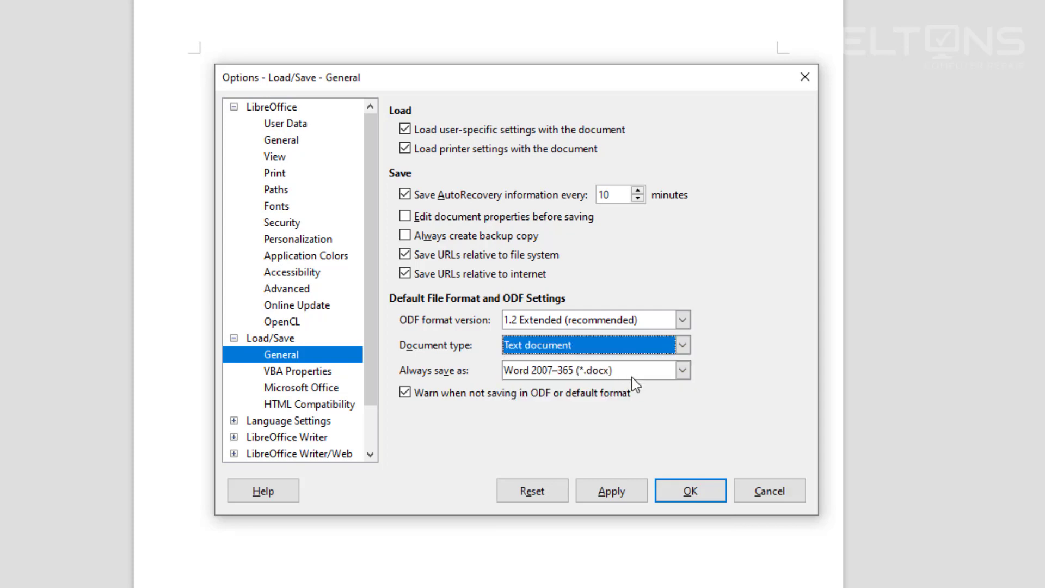
{"action": "left_click", "coordinate": [652, 345]}
{"action": "left_click", "coordinate": [733, 374]}
{"action": "left_click", "coordinate": [645, 345]}
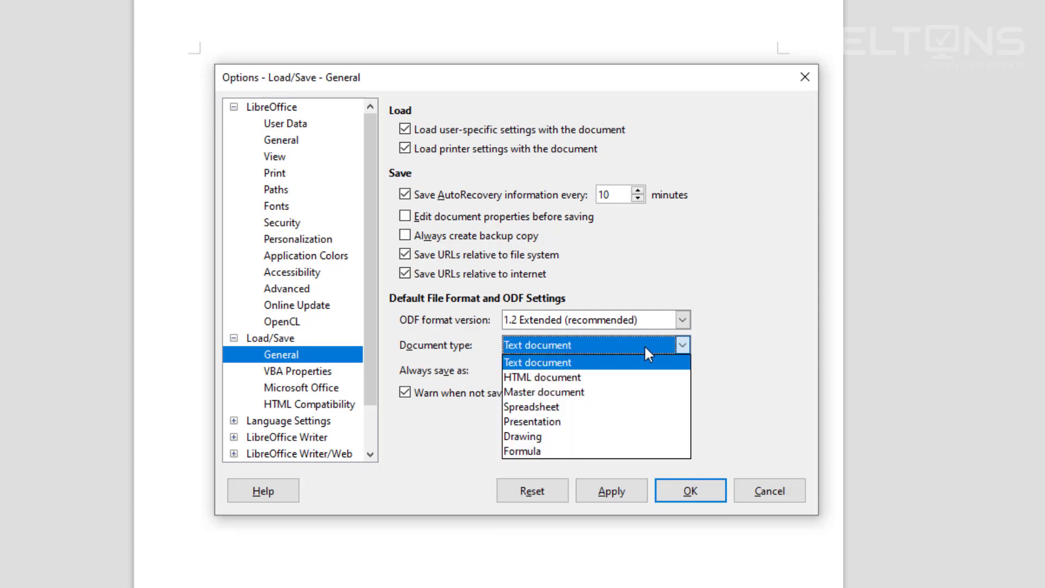
{"action": "left_click", "coordinate": [599, 406]}
{"action": "left_click", "coordinate": [617, 347]}
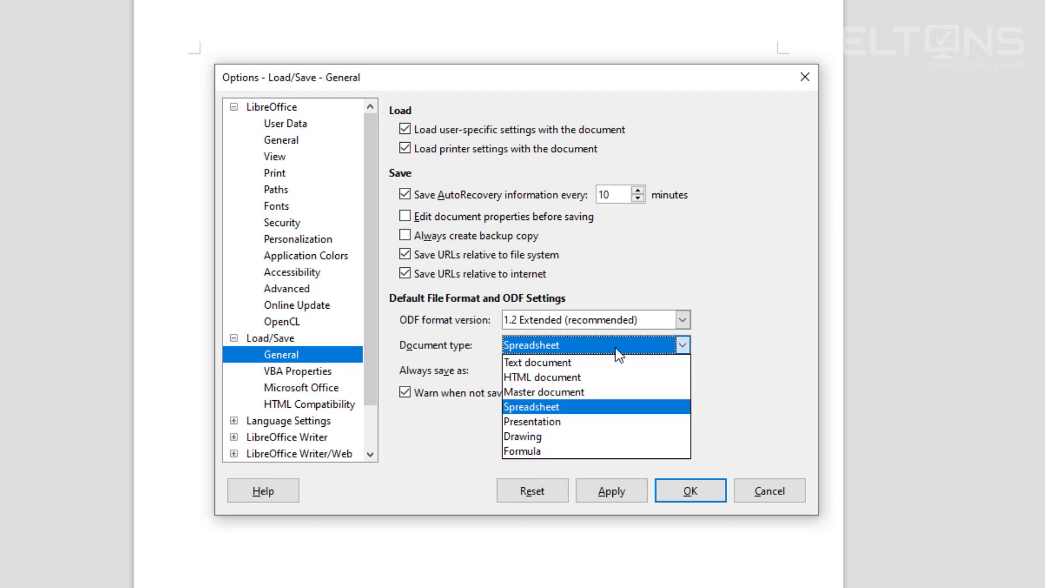
{"action": "left_click", "coordinate": [577, 422]}
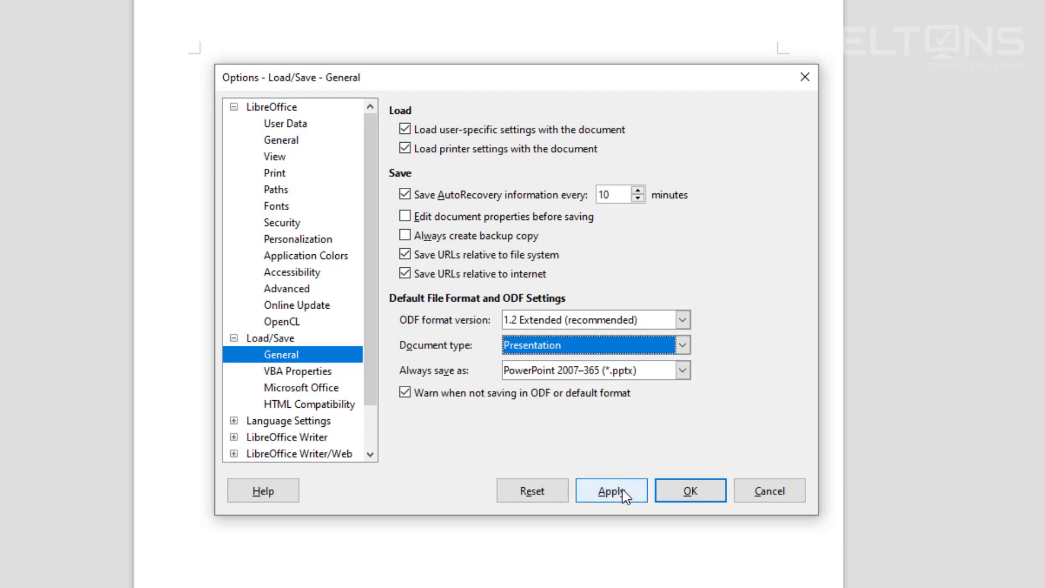
Step: Confirm the options with OK and check that Save As now defaults to Word 2007–365 (*.docx)
{"action": "left_click", "coordinate": [672, 491]}
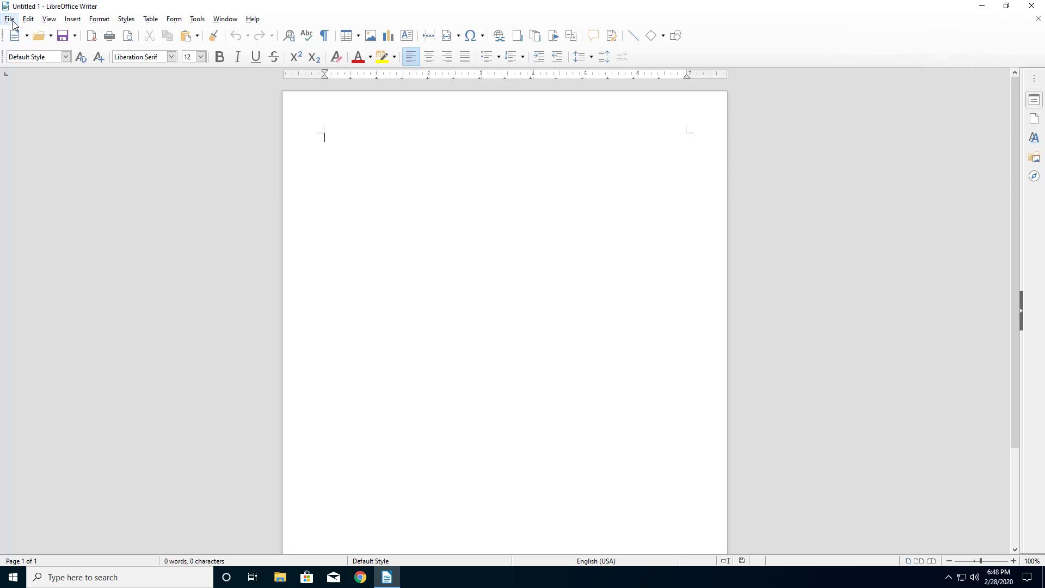
{"action": "left_click", "coordinate": [13, 23]}
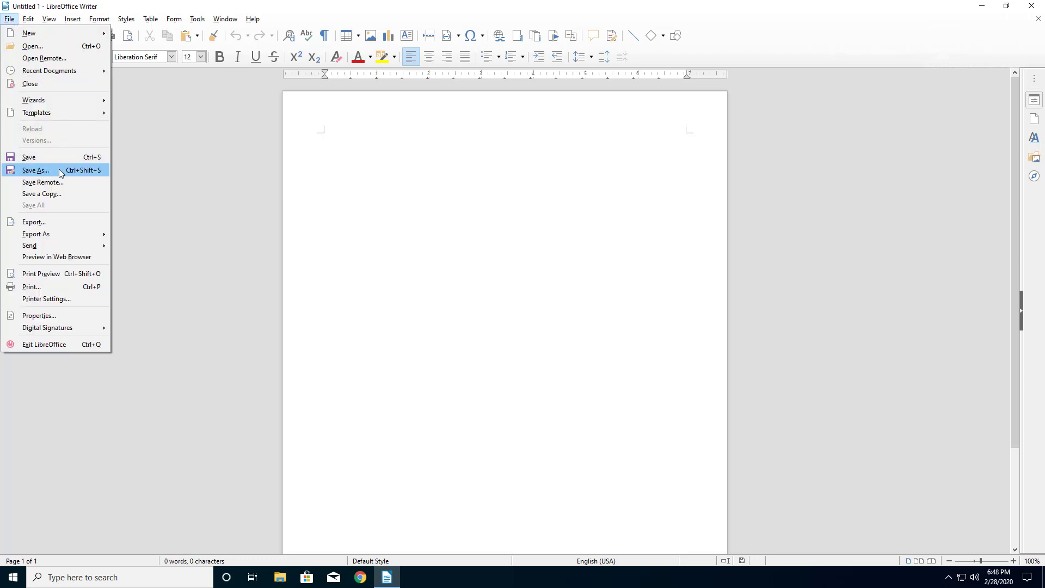
{"action": "left_click", "coordinate": [59, 170]}
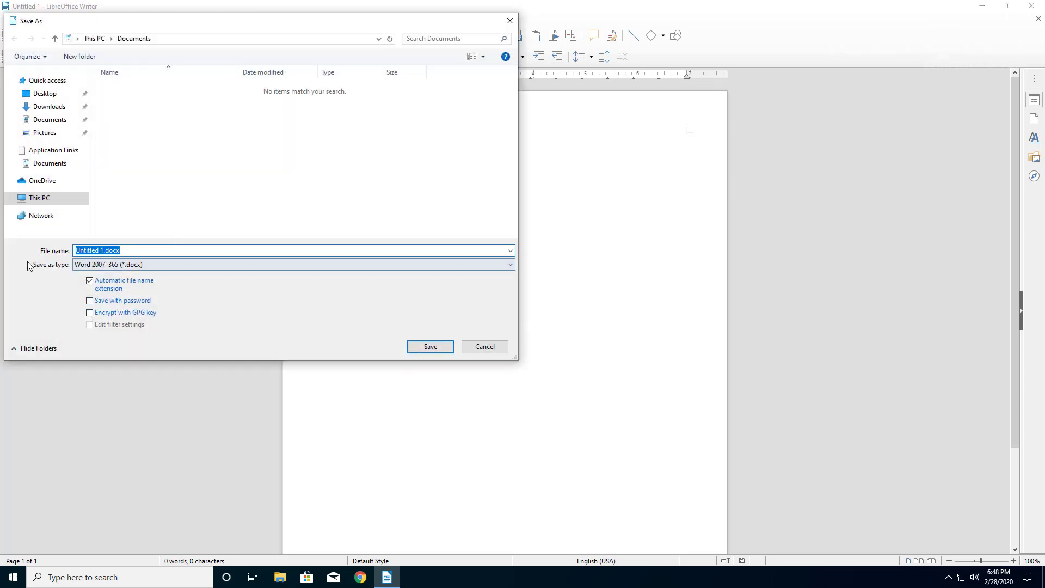
{"action": "left_click", "coordinate": [483, 346]}
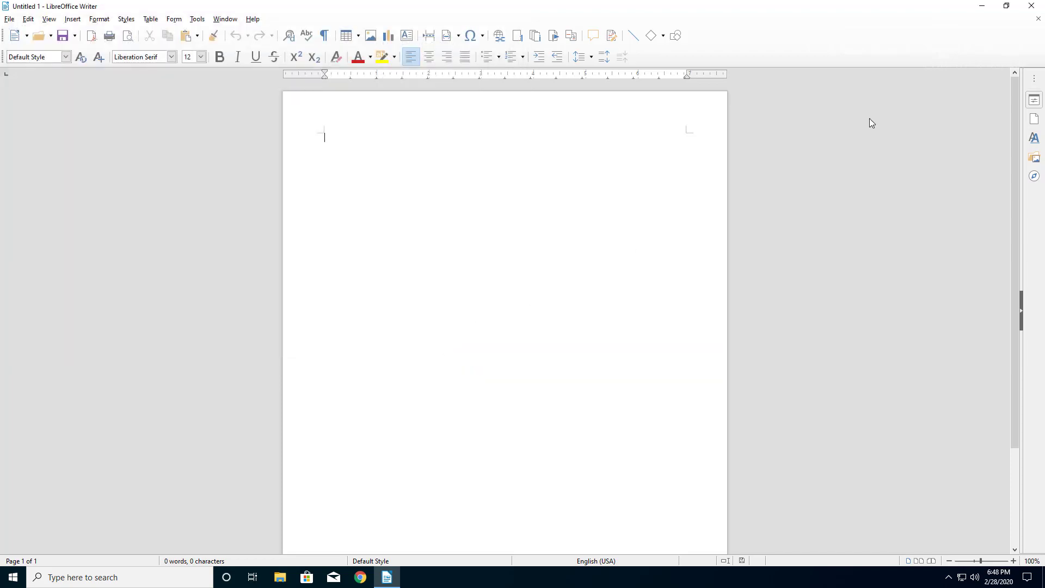
{"action": "left_click", "coordinate": [1031, 6]}
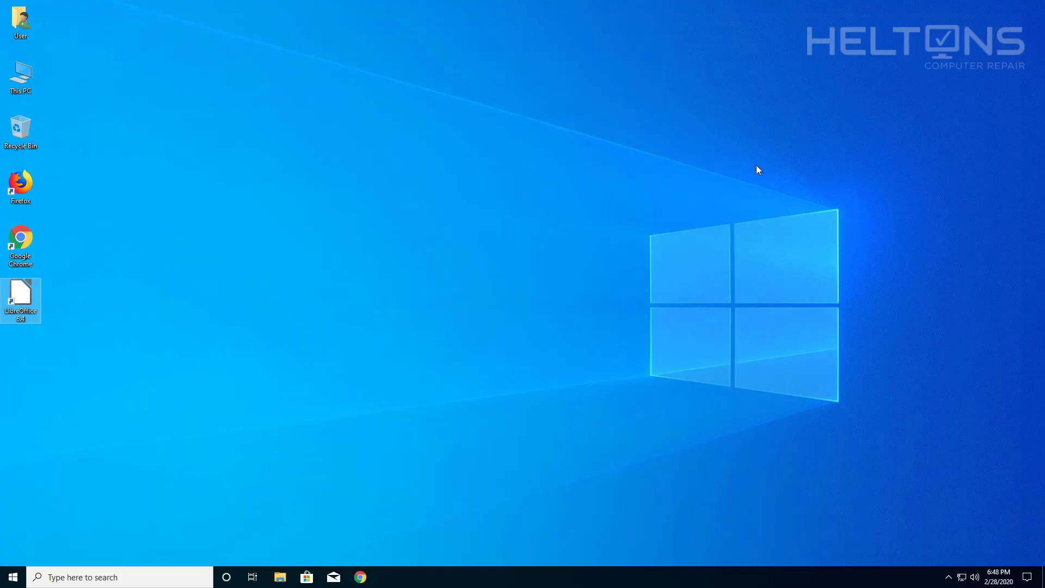
{"action": "left_click", "coordinate": [324, 292]}
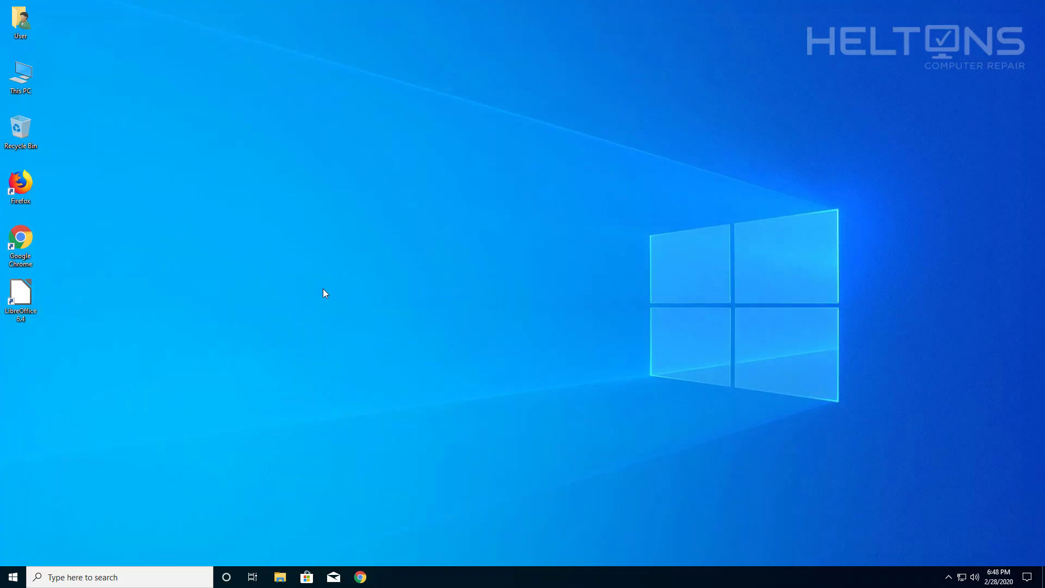
{"action": "double_click", "coordinate": [26, 299]}
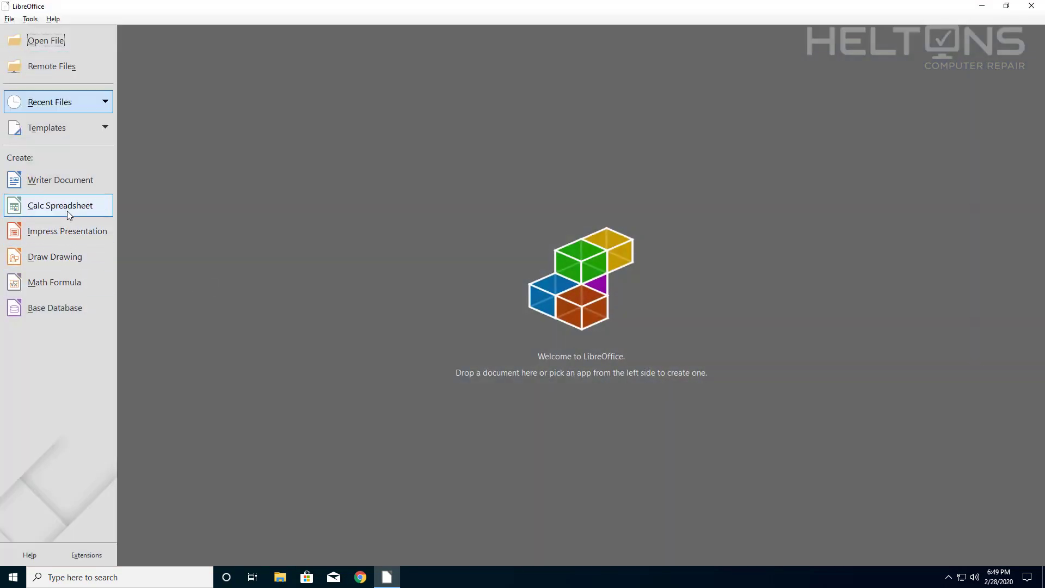
{"action": "left_click", "coordinate": [67, 210]}
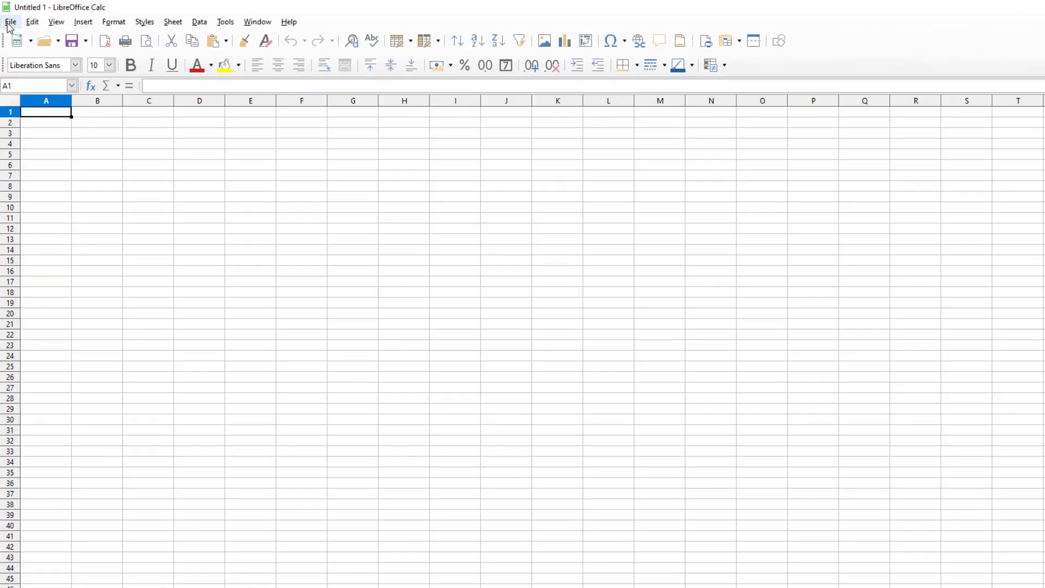
{"action": "left_click", "coordinate": [9, 19]}
{"action": "left_click", "coordinate": [64, 235]}
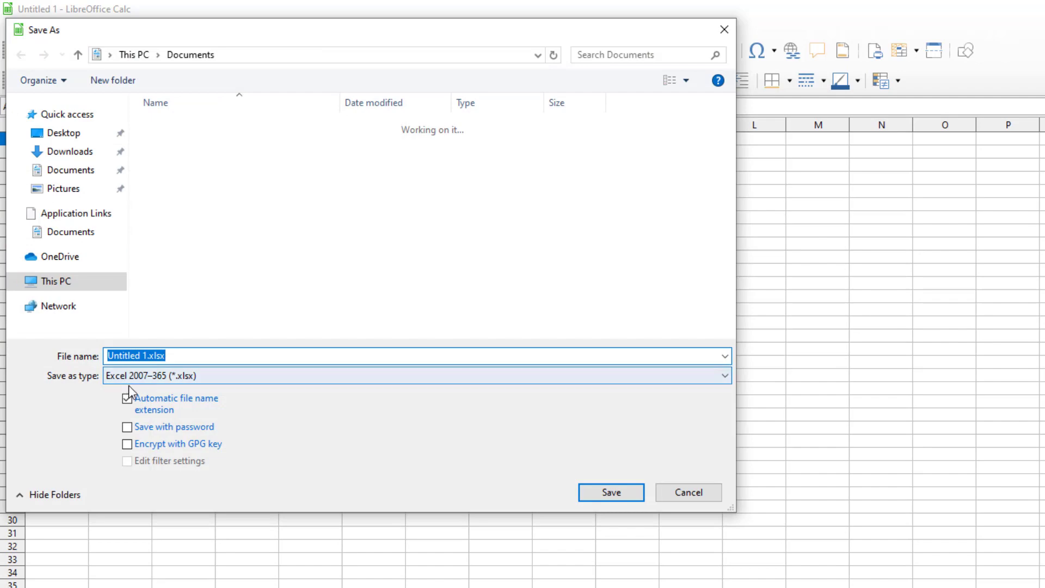
{"action": "left_click", "coordinate": [680, 490]}
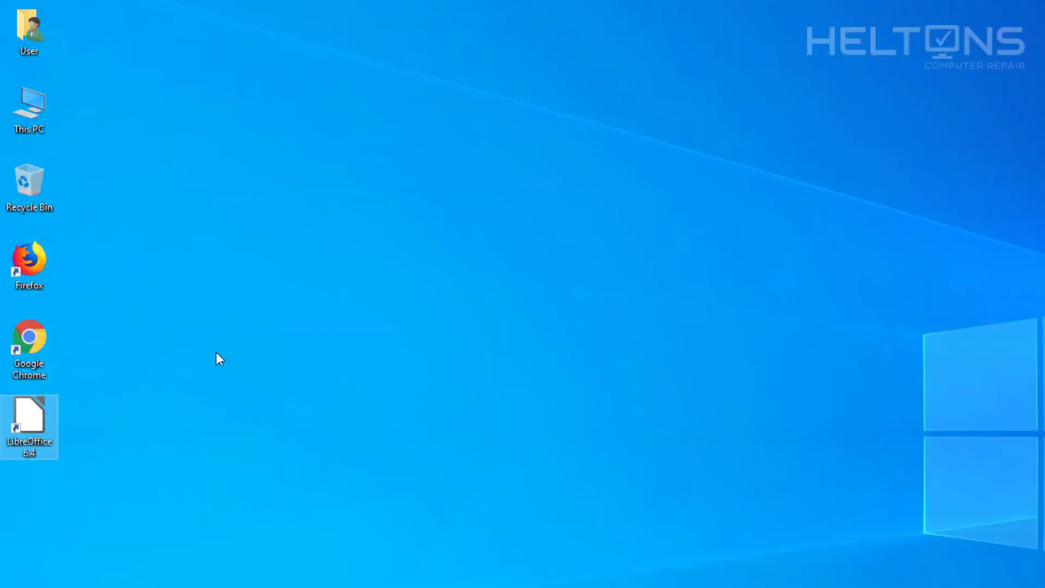
{"action": "double_click", "coordinate": [36, 401]}
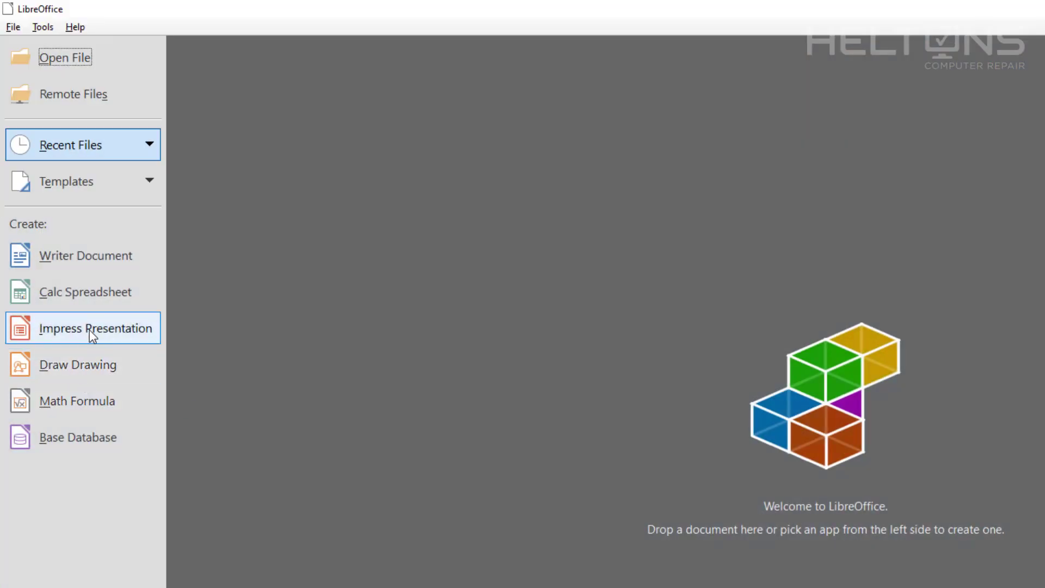
{"action": "left_click", "coordinate": [90, 330]}
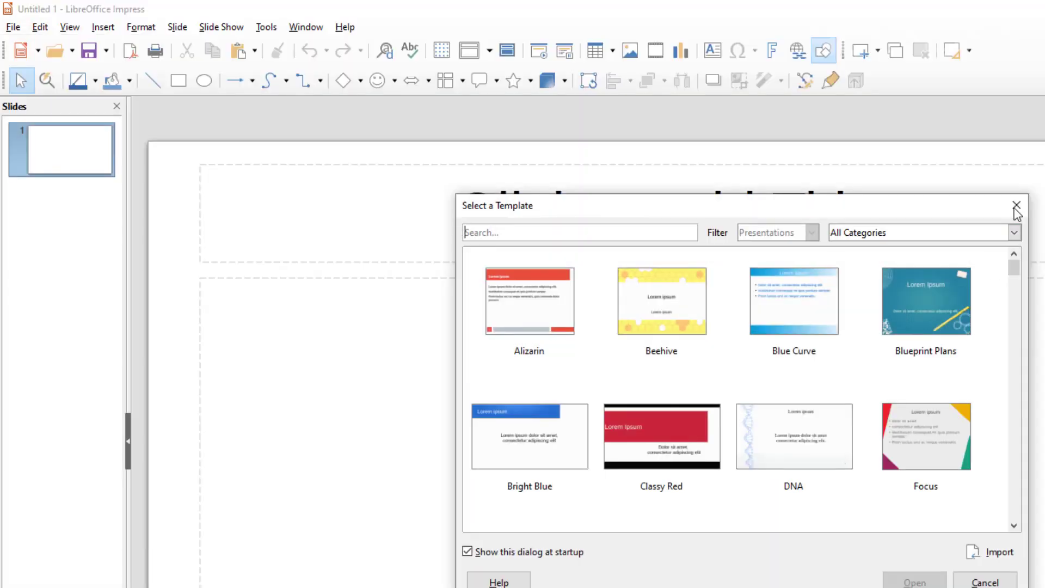
{"action": "left_click", "coordinate": [1016, 205]}
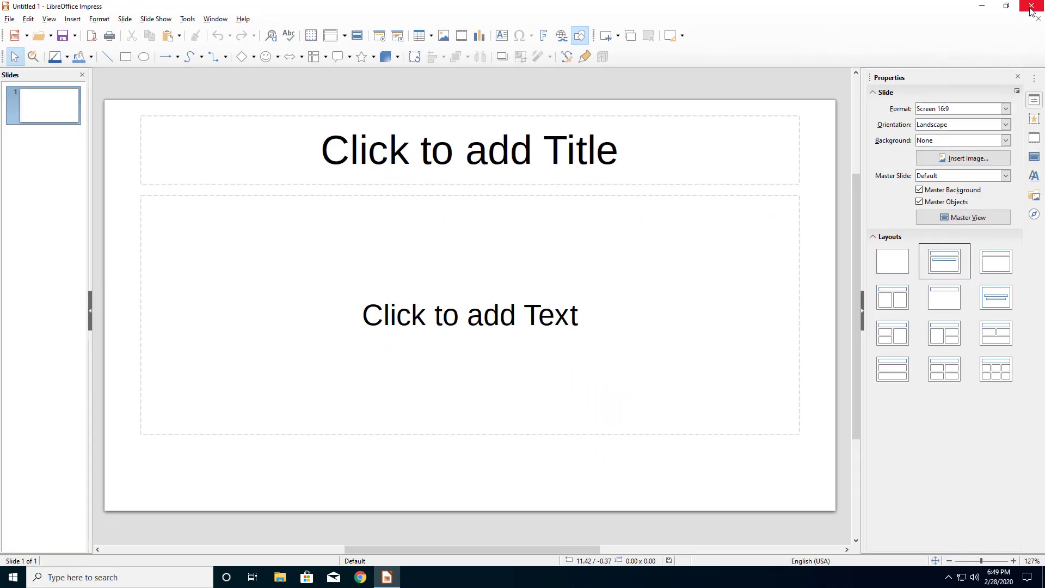
{"action": "left_click", "coordinate": [1026, 16]}
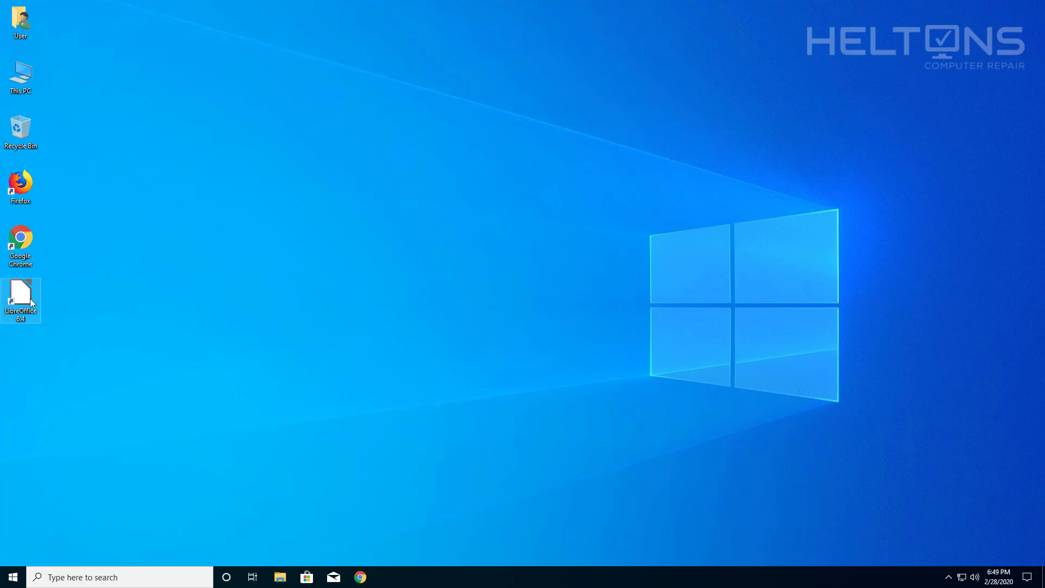
Step: Launch LibreOffice Impress from the Start menu's LibreOffice 6.4 folder
{"action": "left_click", "coordinate": [8, 583]}
{"action": "scroll", "coordinate": [63, 406], "scroll_direction": "down", "scroll_amount": 5}
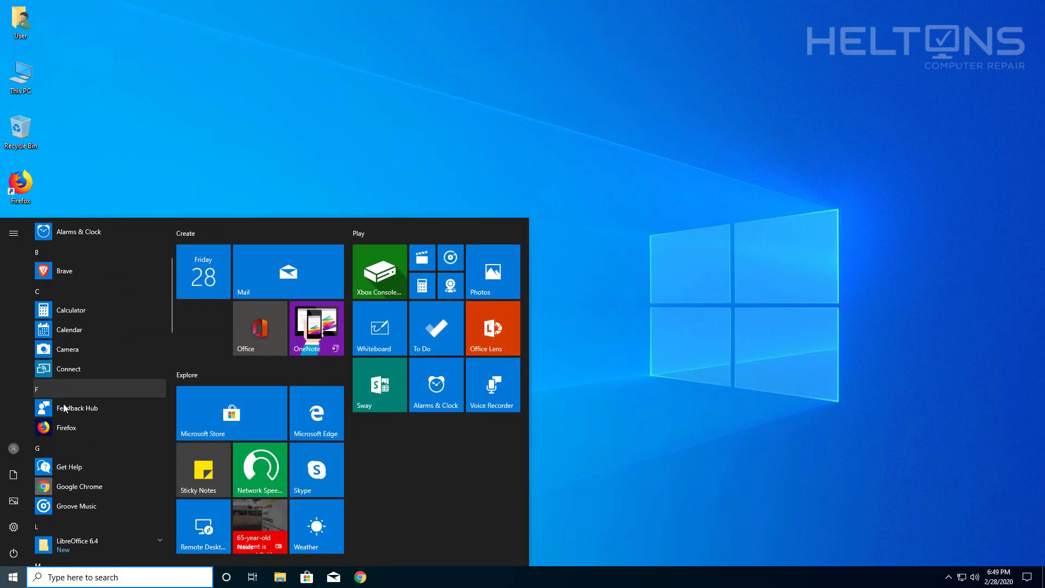
{"action": "scroll", "coordinate": [63, 408], "scroll_direction": "down", "scroll_amount": 3}
{"action": "left_click", "coordinate": [90, 383]}
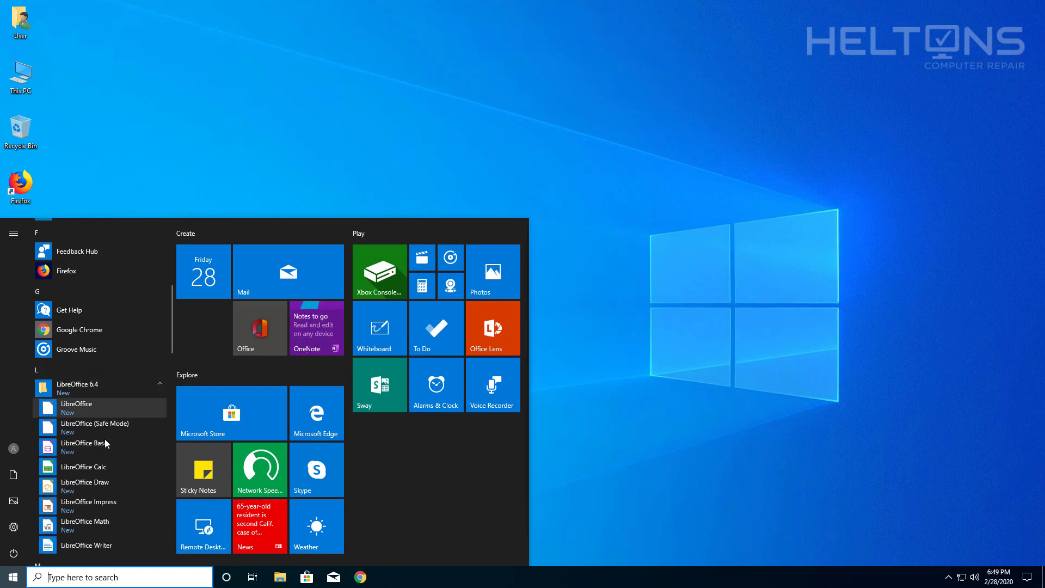
{"action": "left_click", "coordinate": [88, 505]}
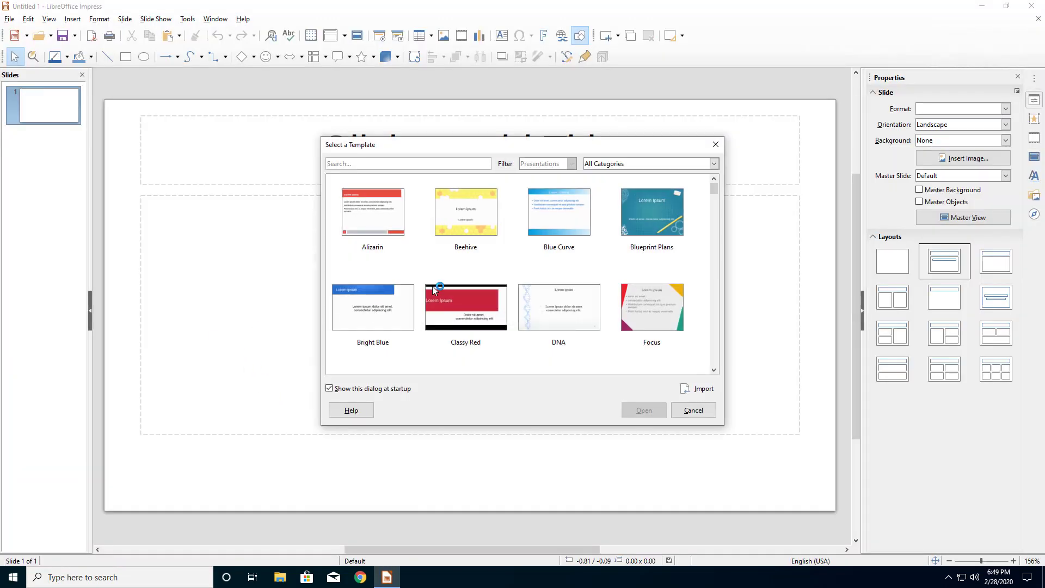
Step: Dismiss the template chooser, verify Save As defaults to PowerPoint 2007–365 (*.pptx), and close Impress
{"action": "left_click", "coordinate": [711, 145]}
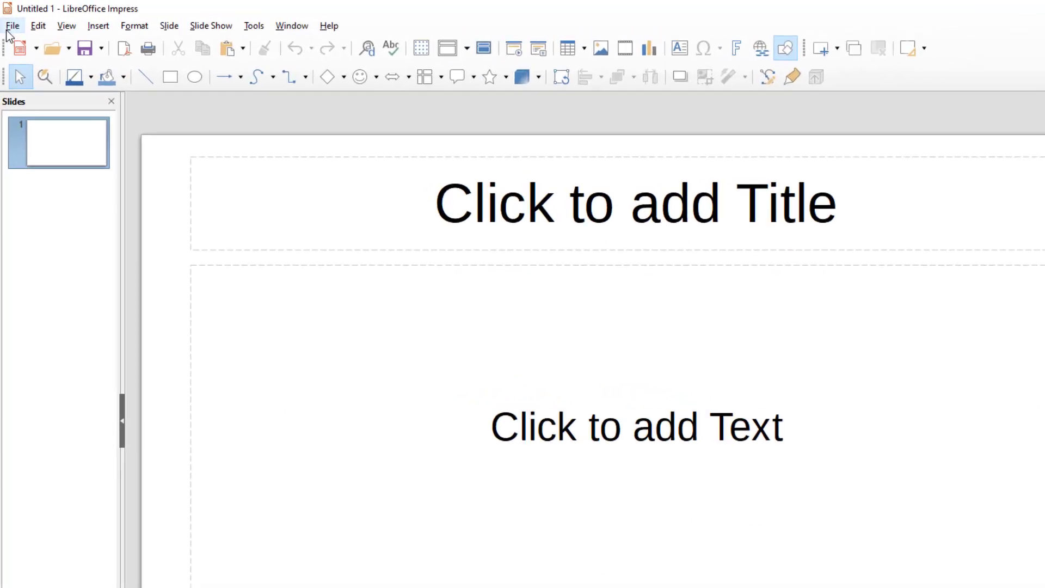
{"action": "left_click", "coordinate": [9, 19]}
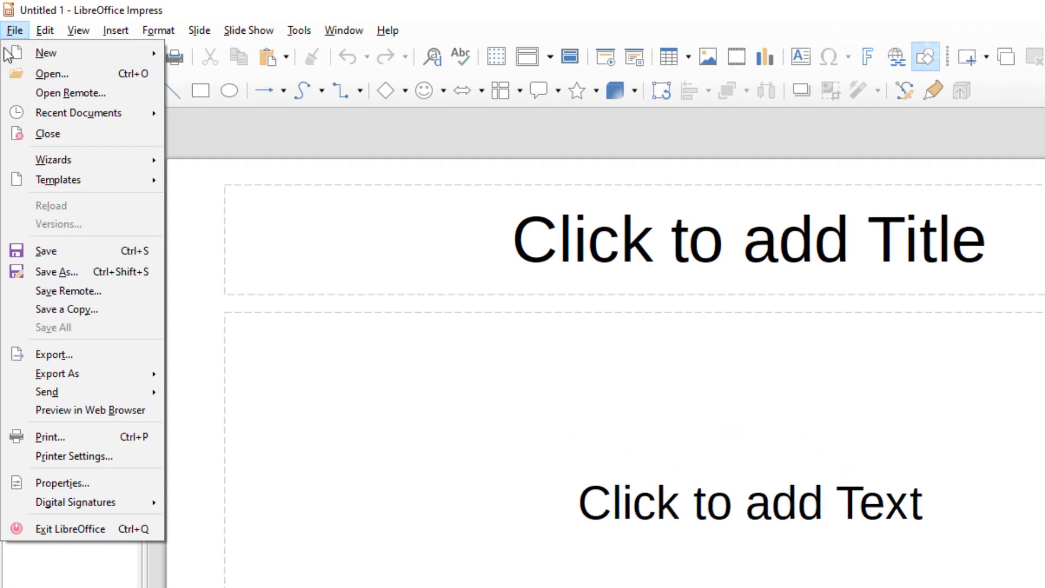
{"action": "left_click", "coordinate": [71, 272]}
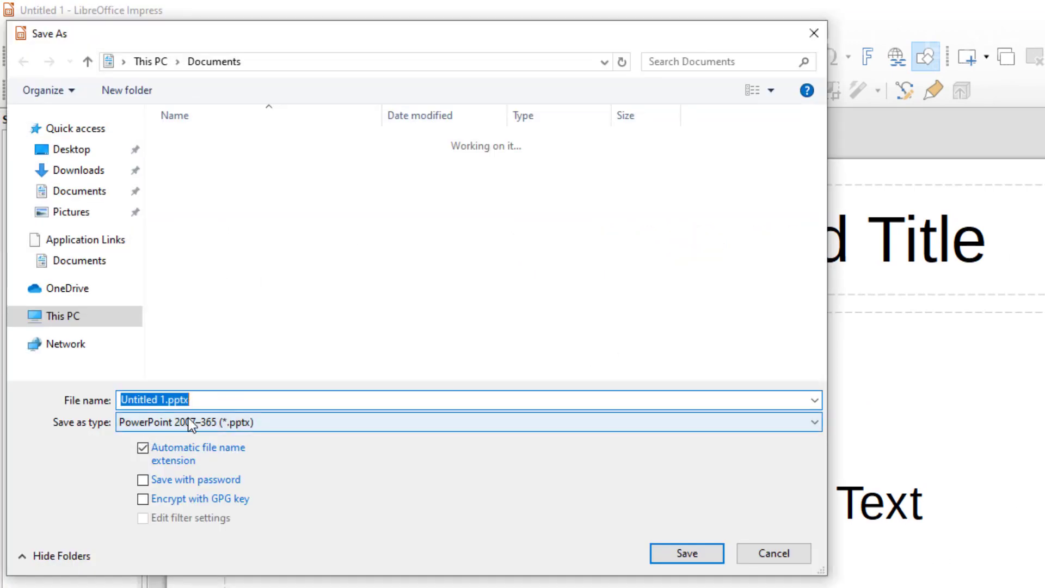
{"action": "left_click", "coordinate": [719, 558]}
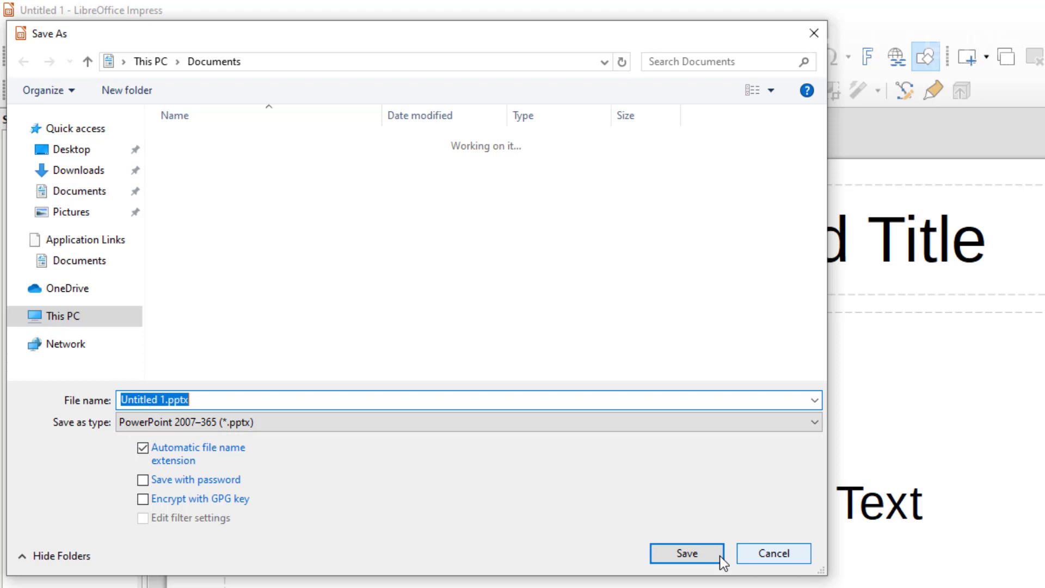
{"action": "left_click", "coordinate": [794, 561]}
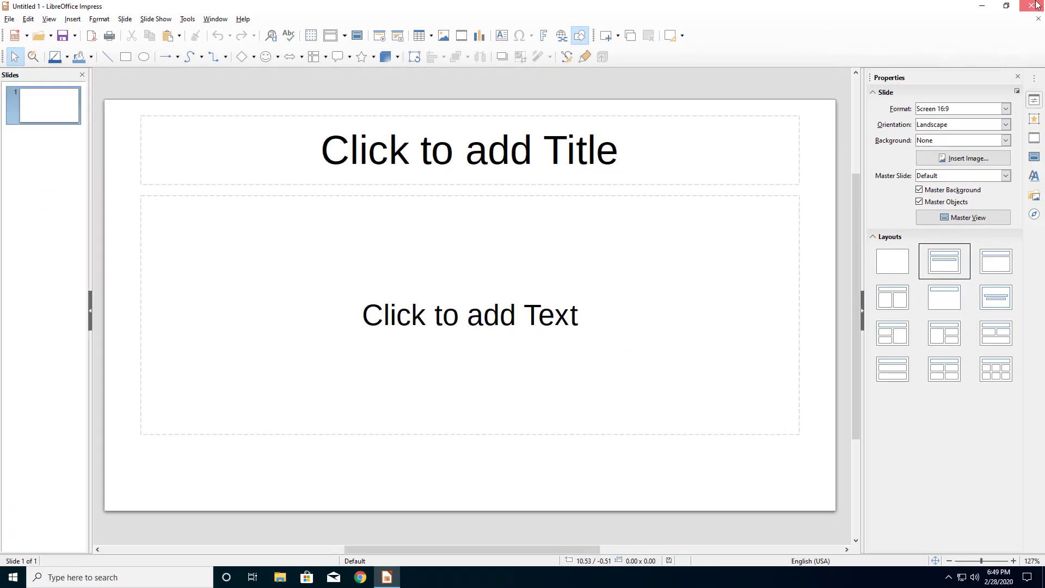
{"action": "left_click", "coordinate": [1035, 6]}
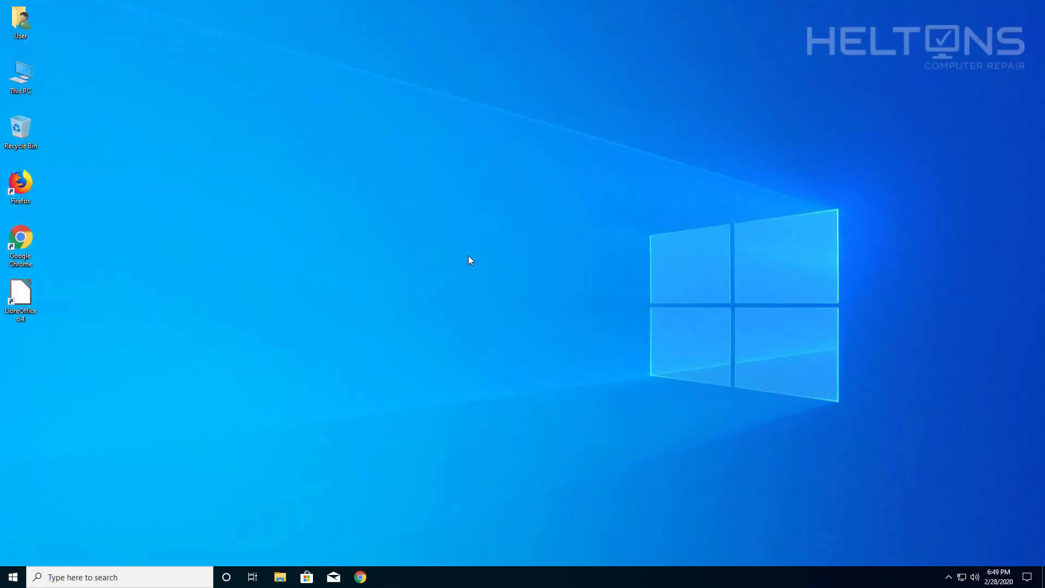